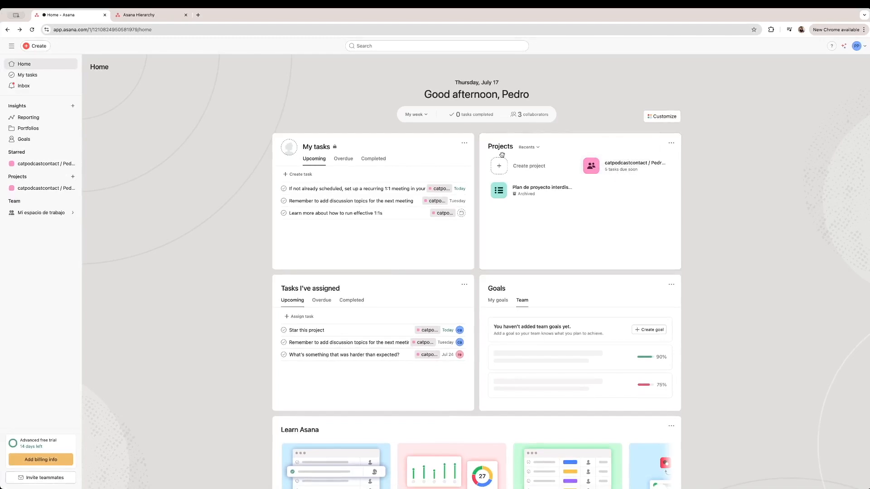
# Step: Start a new project from the template library and begin a custom project template for the workspace
pyautogui.scroll(-5, 598, 423)
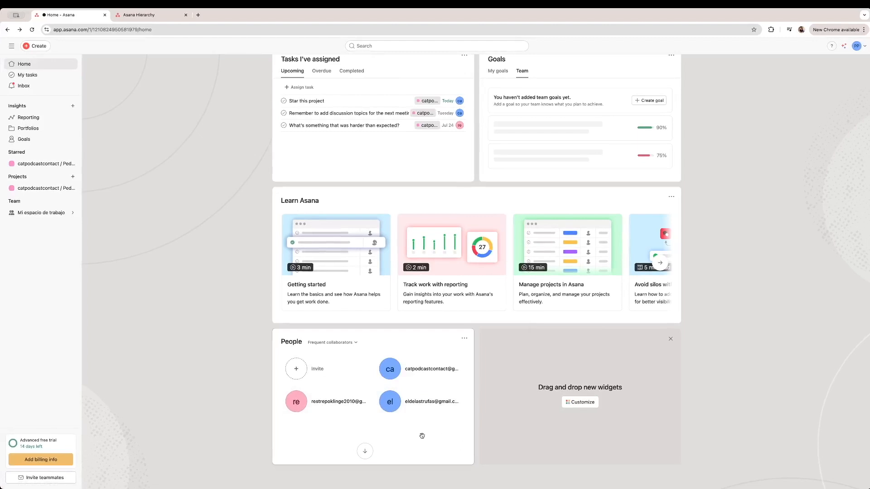
pyautogui.scroll(5, 422, 435)
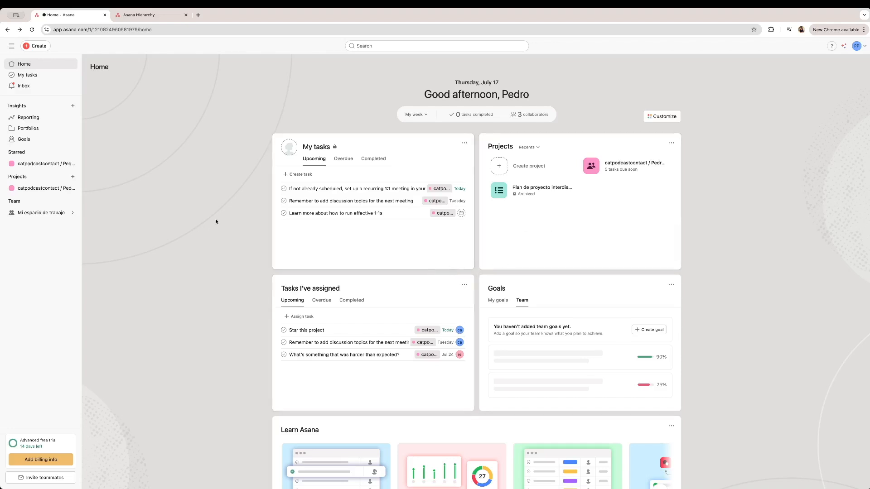
pyautogui.click(534, 171)
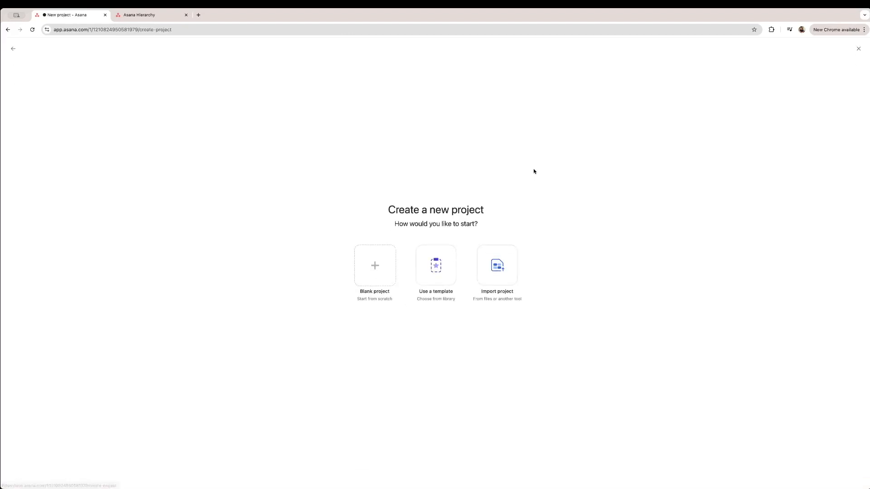
pyautogui.click(452, 275)
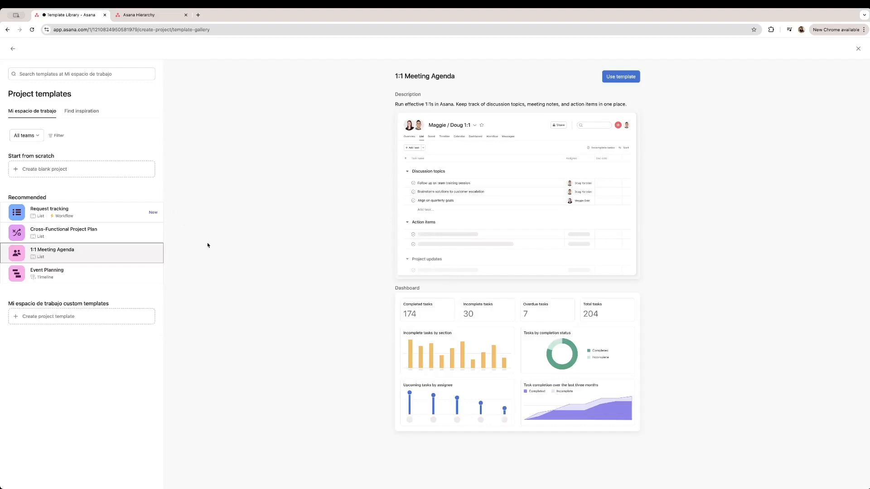
pyautogui.click(54, 319)
# Step: Title the template "Template 1", keep its privacy at "Anyone in team can edit", and create it
pyautogui.click(226, 118)
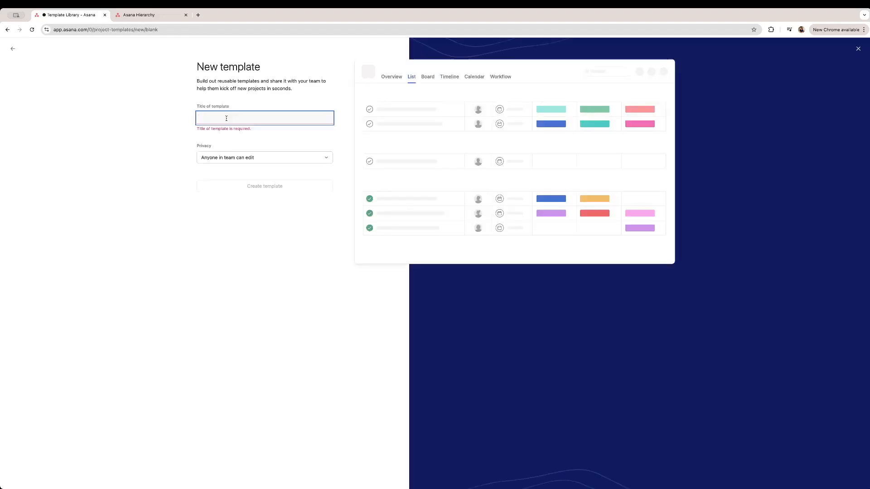
pyautogui.write('Template 1')
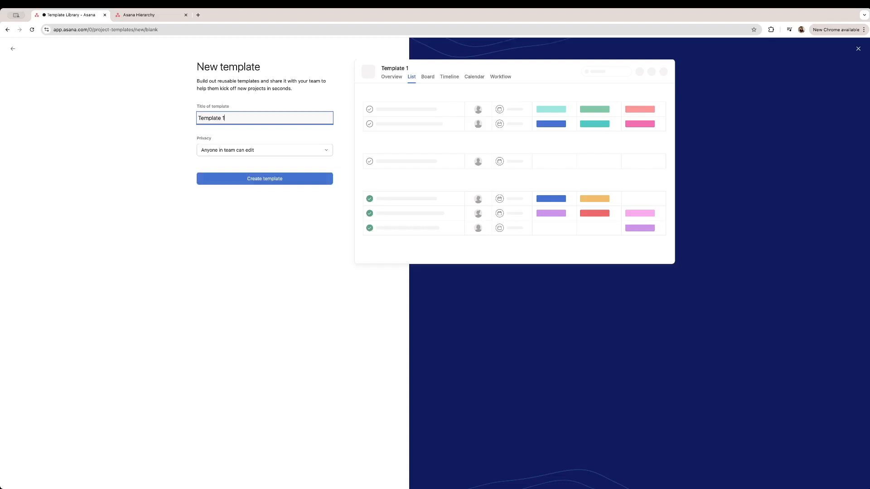
pyautogui.click(290, 151)
pyautogui.click(271, 172)
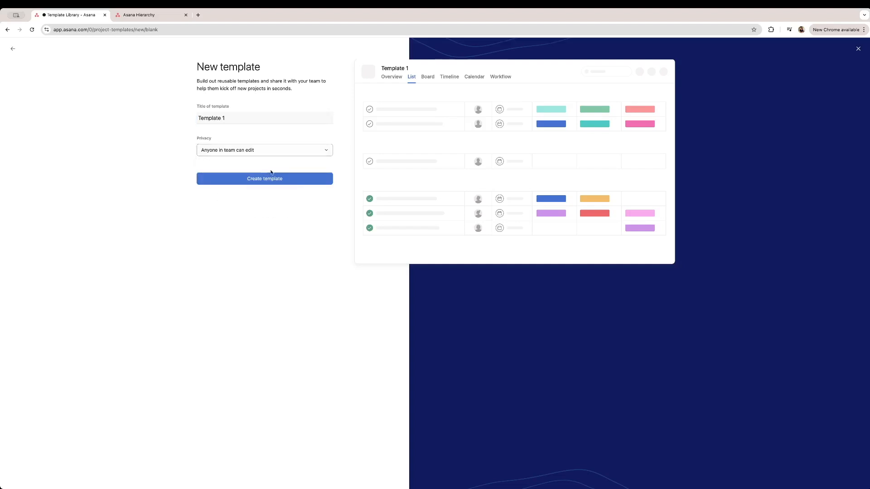
pyautogui.click(303, 178)
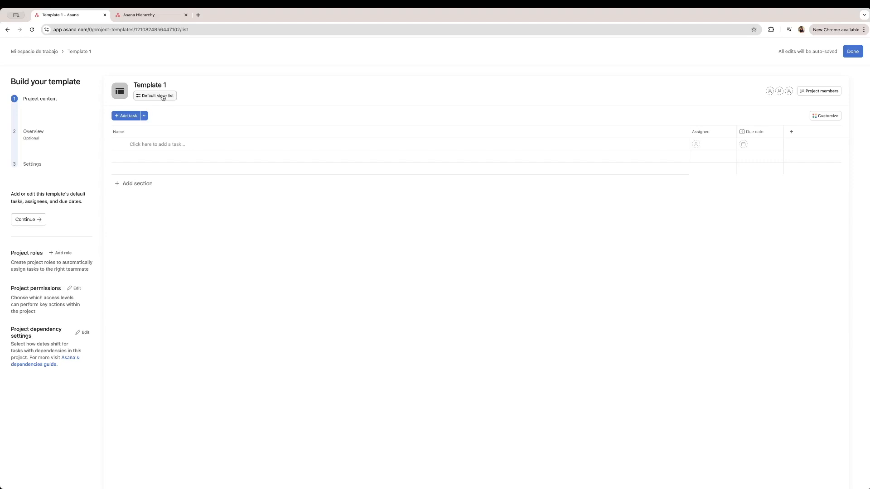
# Step: Try Timeline and Calendar as the template's default view and return it to List
pyautogui.click(161, 96)
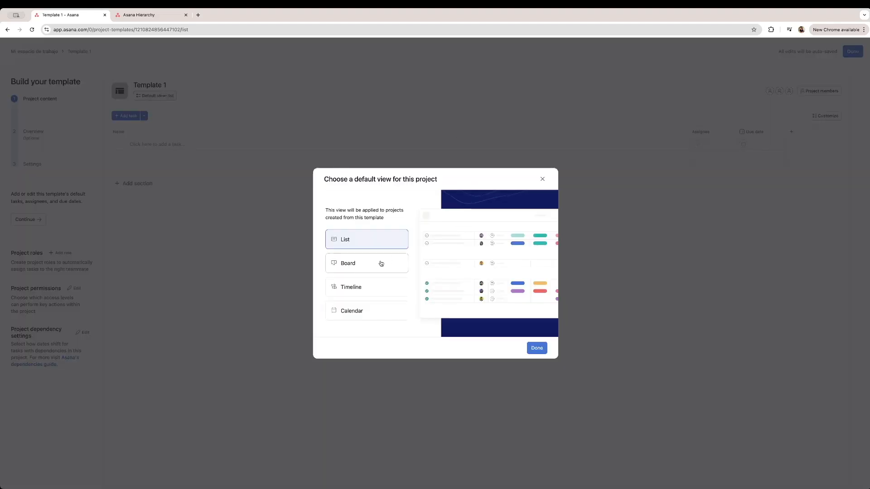
pyautogui.click(375, 287)
pyautogui.click(373, 305)
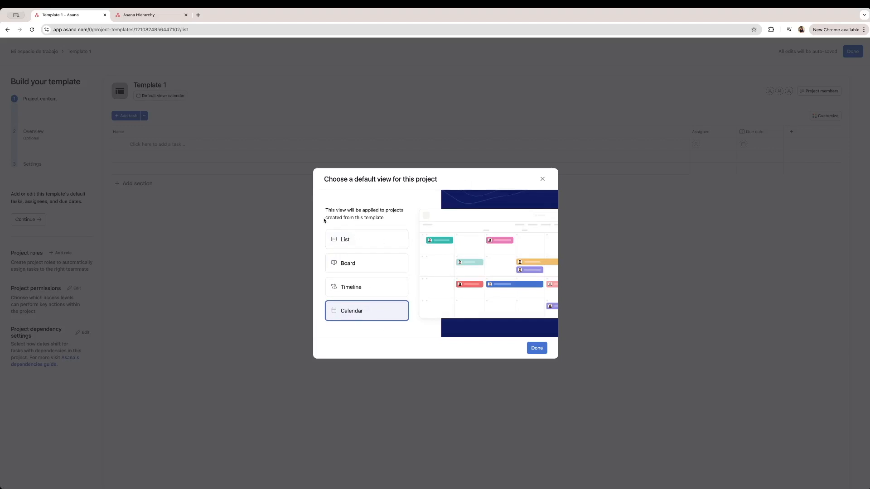
pyautogui.click(371, 245)
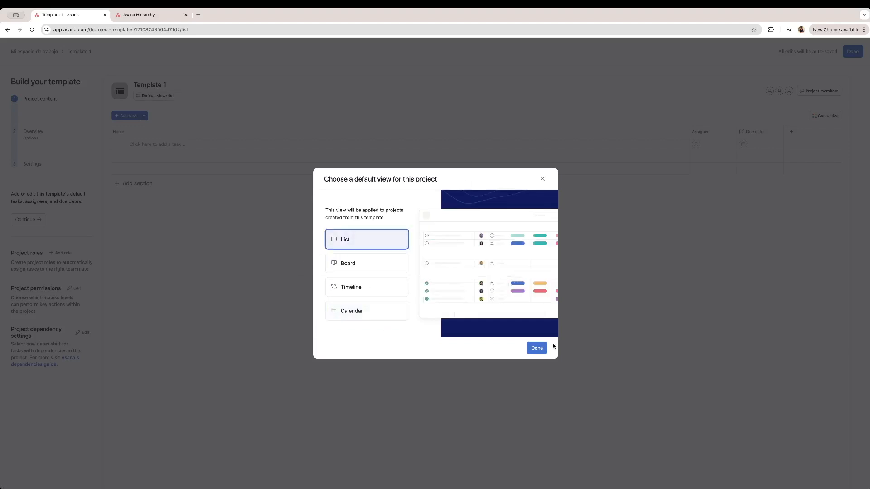
pyautogui.click(536, 348)
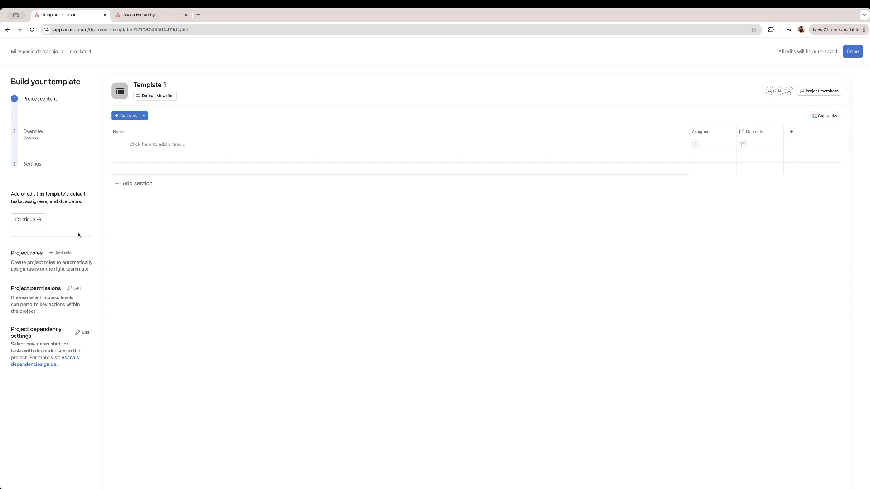
# Step: Add the tasks "Find a place to hold the event", "Invite members to the event" and "Hire a catering service" to the template
pyautogui.click(130, 116)
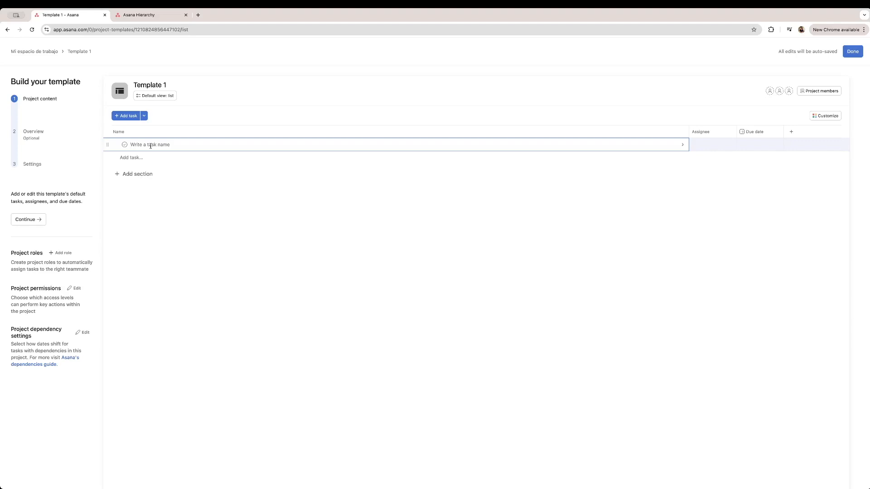
pyautogui.write('Find a place to hid the event')
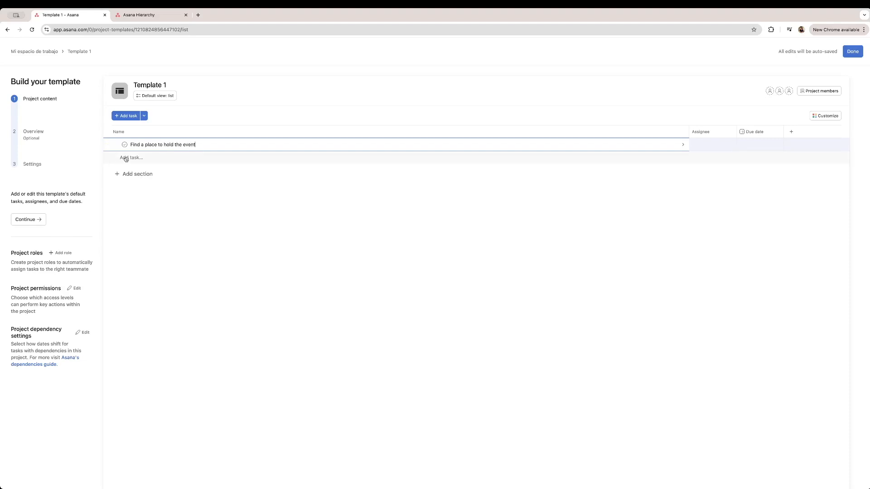
pyautogui.press('Return')
pyautogui.write('Invite members to t')
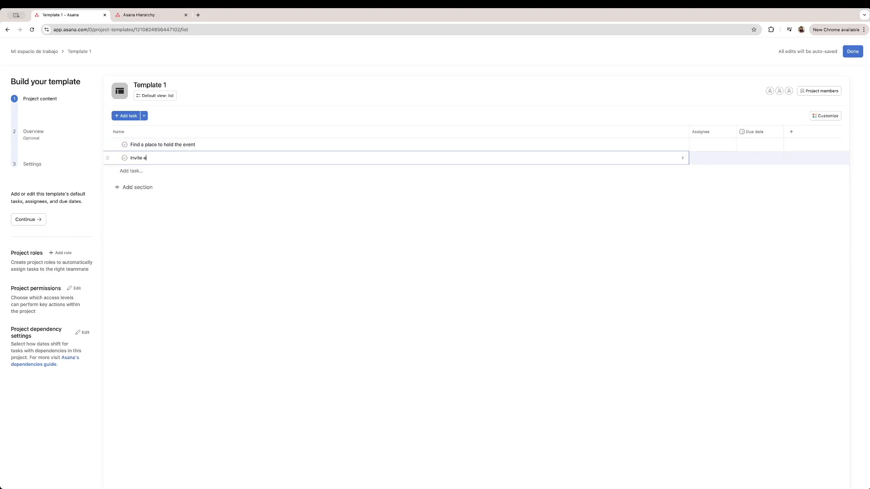
pyautogui.write('he event')
pyautogui.press('Return')
pyautogui.write('Hire ')
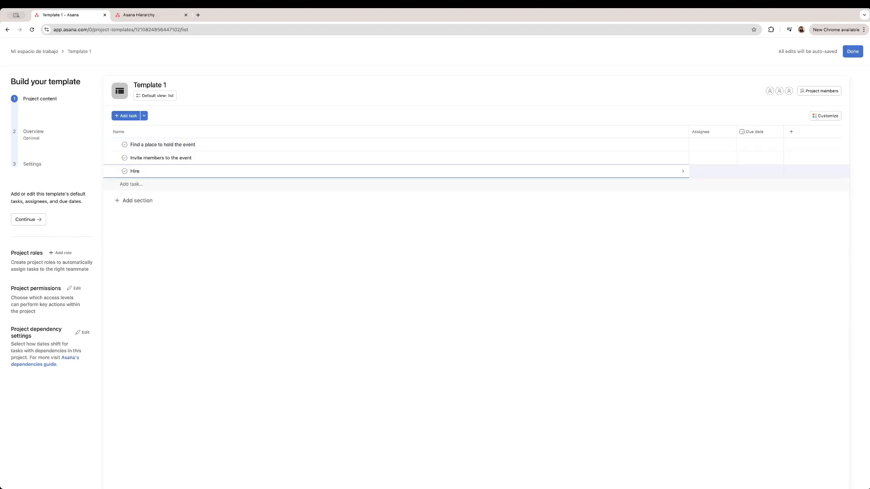
pyautogui.write('a catering service')
pyautogui.click(150, 221)
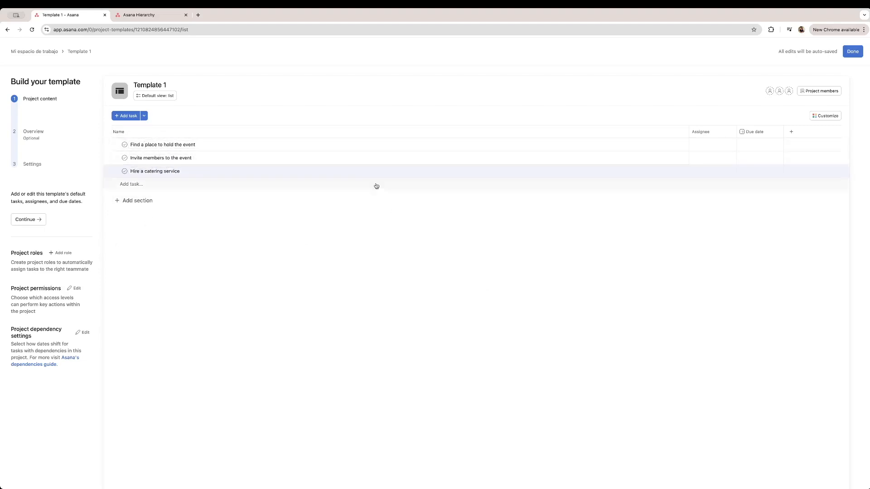
# Step: Add a section named "July Event" and move the three event tasks into it
pyautogui.click(136, 200)
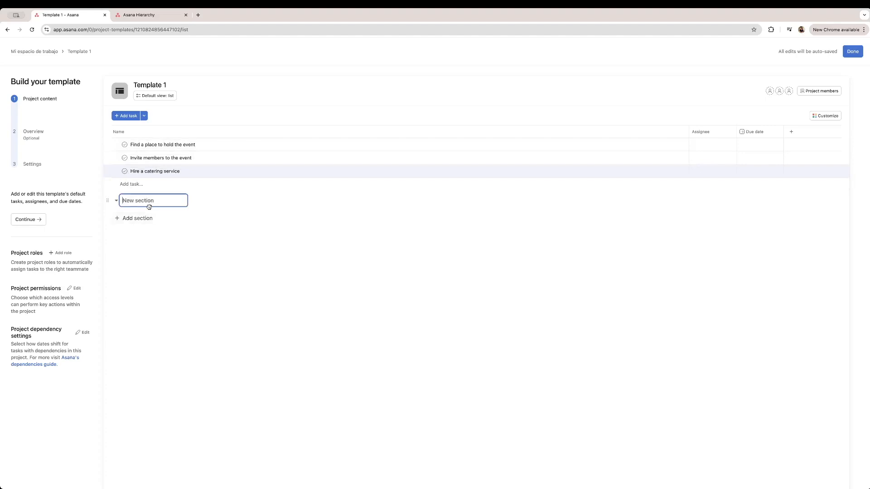
pyautogui.click(144, 203)
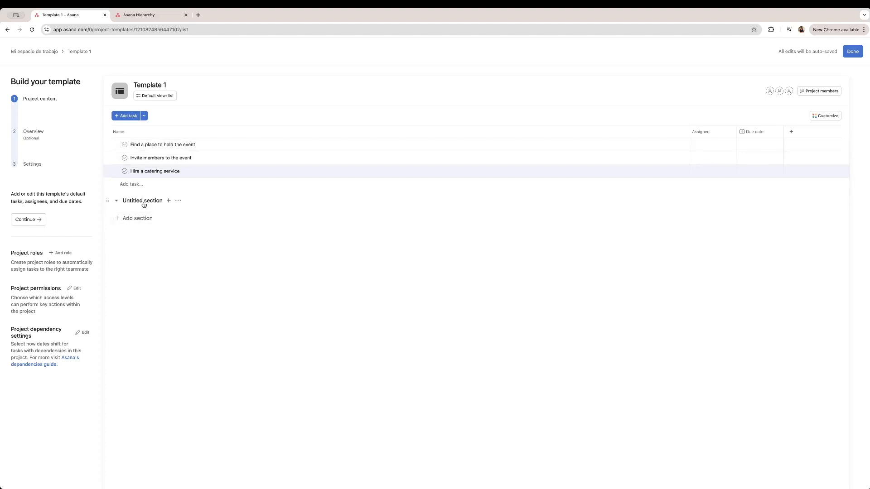
pyautogui.moveTo(108, 145); pyautogui.dragTo(120, 201)
pyautogui.moveTo(108, 145); pyautogui.dragTo(125, 208)
pyautogui.moveTo(108, 144); pyautogui.dragTo(122, 210)
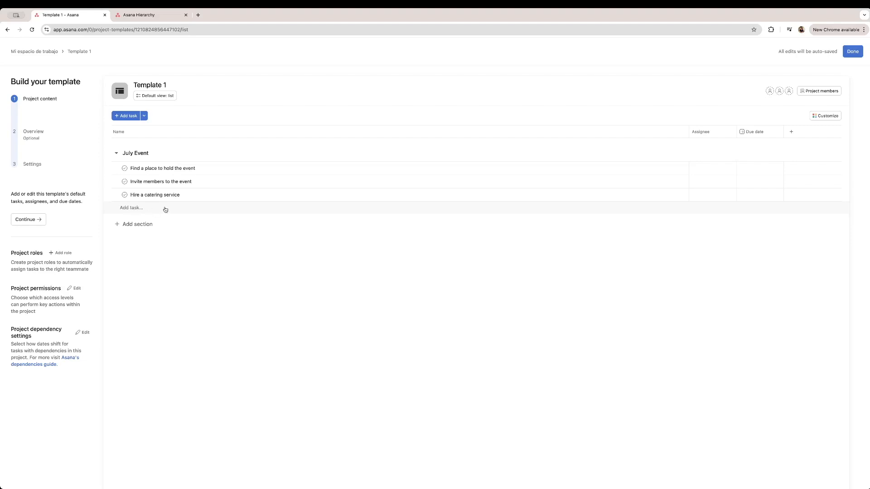
# Step: Add a second section named "Budget" below the July Event tasks
pyautogui.click(134, 224)
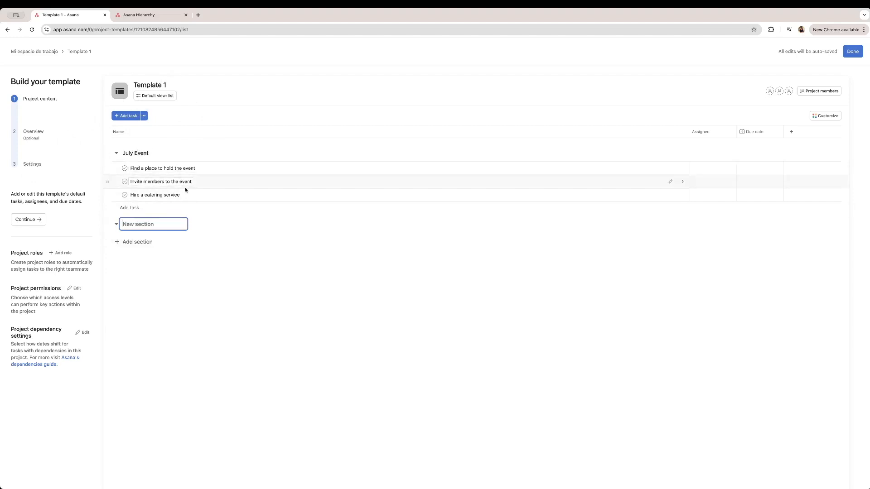
pyautogui.write('Untitled section')
pyautogui.press('BackSpace')
pyautogui.press('BackSpace')
pyautogui.press('BackSpace')
pyautogui.press('BackSpace')
pyautogui.press('BackSpace')
pyautogui.press('BackSpace')
pyautogui.press('BackSpace')
pyautogui.press('BackSpace')
pyautogui.press('BackSpace')
pyautogui.press('BackSpace')
pyautogui.press('BackSpace')
pyautogui.press('BackSpace')
pyautogui.press('BackSpace')
pyautogui.press('BackSpace')
pyautogui.press('BackSpace')
pyautogui.press('BackSpace')
pyautogui.write('Budget')
pyautogui.press('Return')
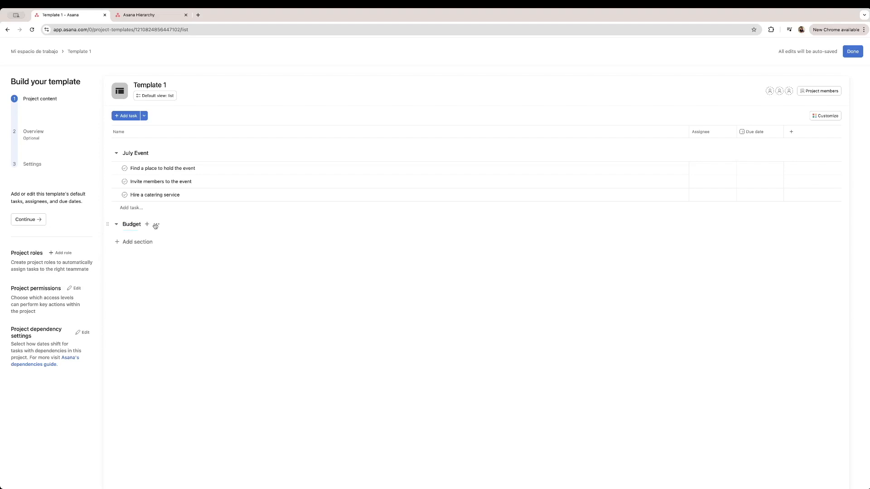
# Step: Add the tasks "Review July budget", "Contact providers" and "Make predictions for next months budget" to the Budget section
pyautogui.click(131, 208)
pyautogui.click(128, 239)
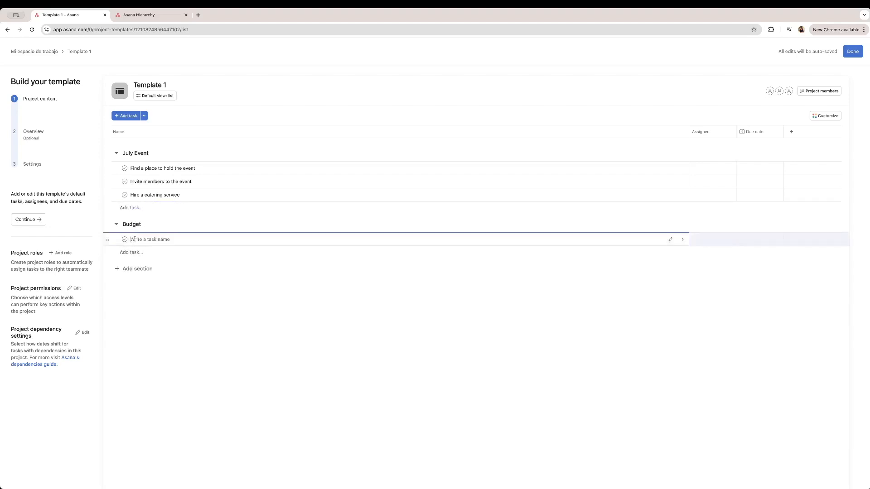
pyautogui.write('Review july budget')
pyautogui.click(136, 253)
pyautogui.write('Contac')
pyautogui.write('t providers')
pyautogui.press('Return')
pyautogui.write('Make predictions for next months budget')
pyautogui.press('Escape')
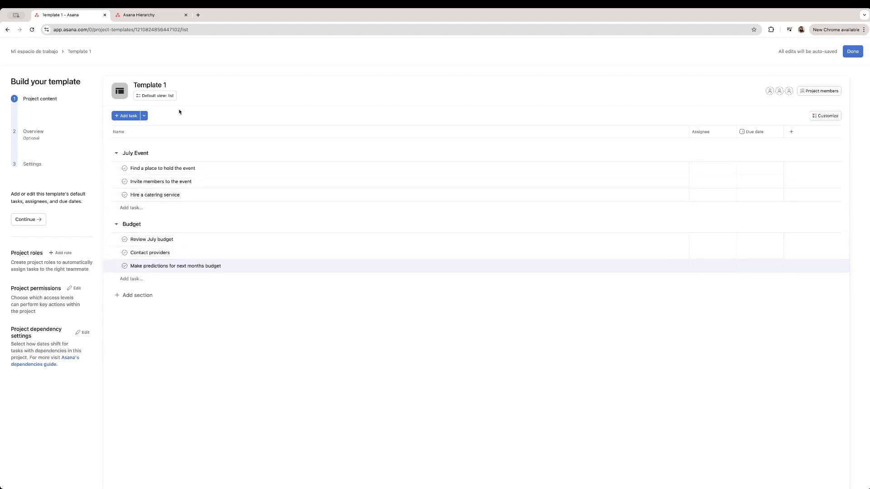
# Step: In the project overview, retitle the description "July" and enter "This project is about the events and budget for July"
pyautogui.click(36, 132)
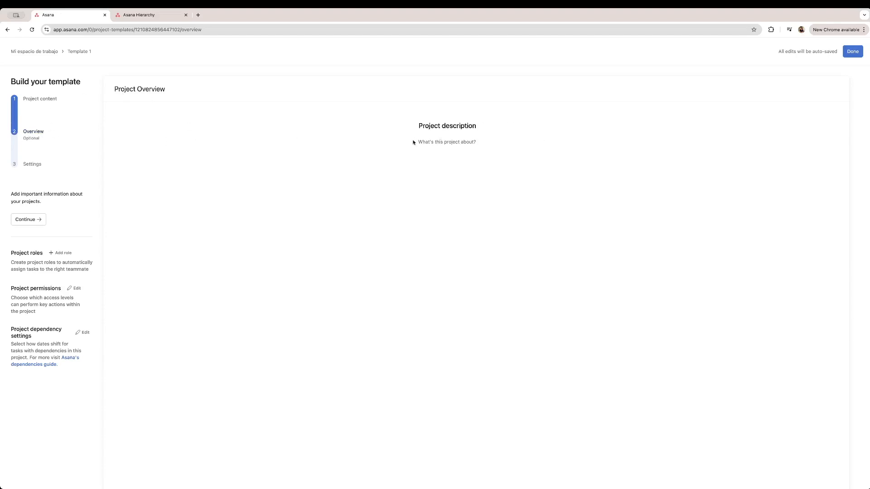
pyautogui.click(463, 127)
pyautogui.press('BackSpace')
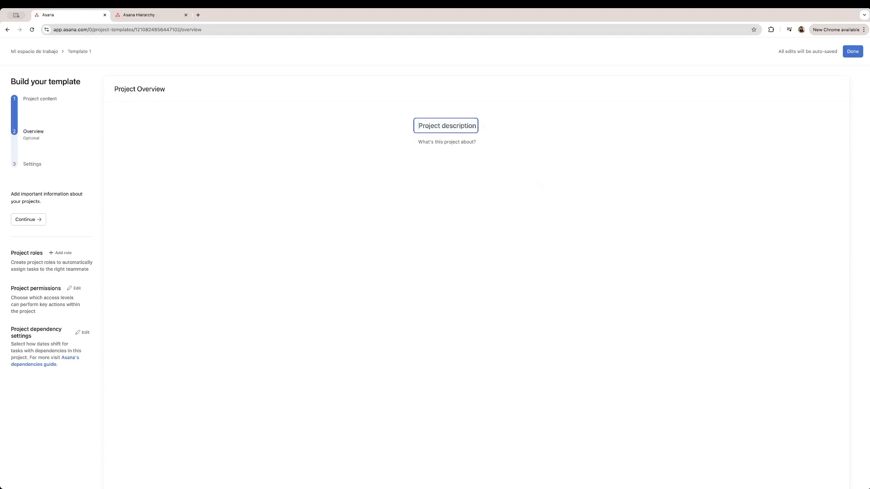
pyautogui.write('July')
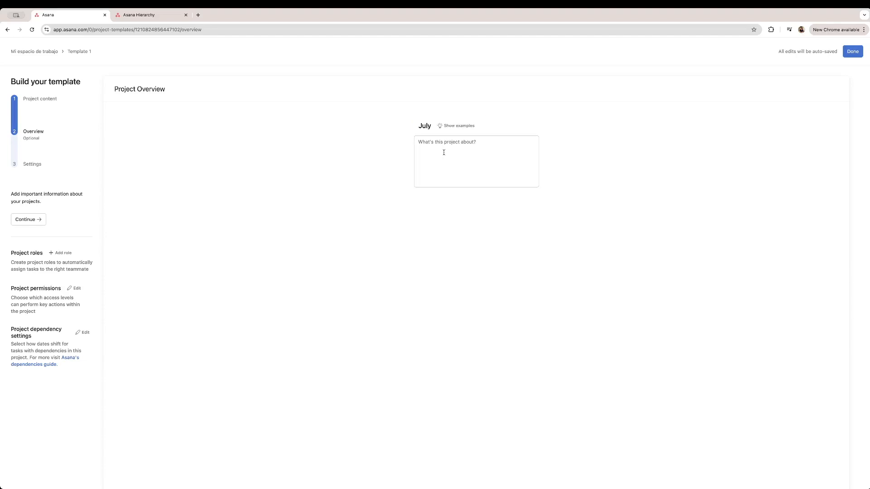
pyautogui.click(443, 151)
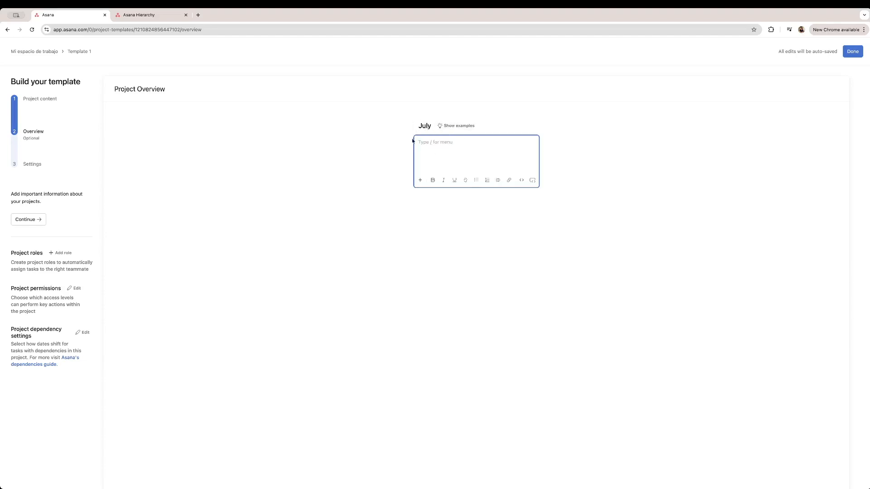
pyautogui.write('This project is about the events and budget for July')
# Step: Invite the two other workspace members to the template in its access settings
pyautogui.click(38, 167)
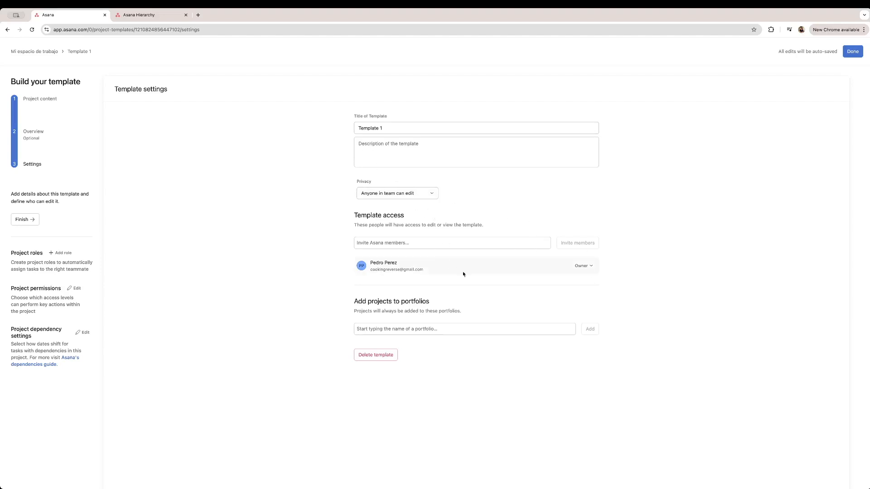
pyautogui.click(584, 266)
pyautogui.click(646, 247)
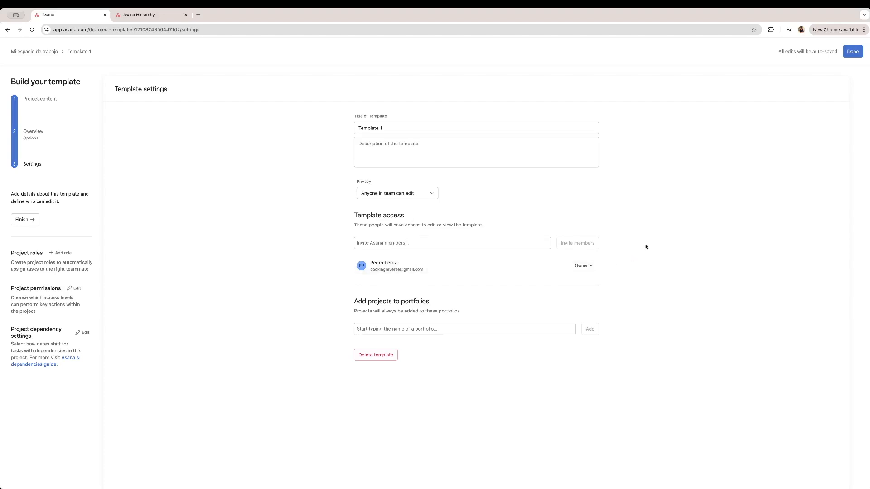
pyautogui.click(471, 242)
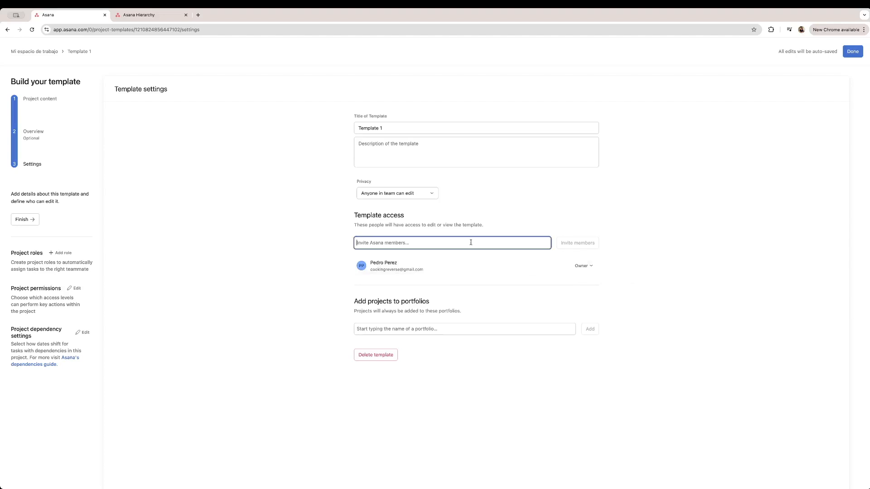
pyautogui.click(418, 255)
pyautogui.write('c')
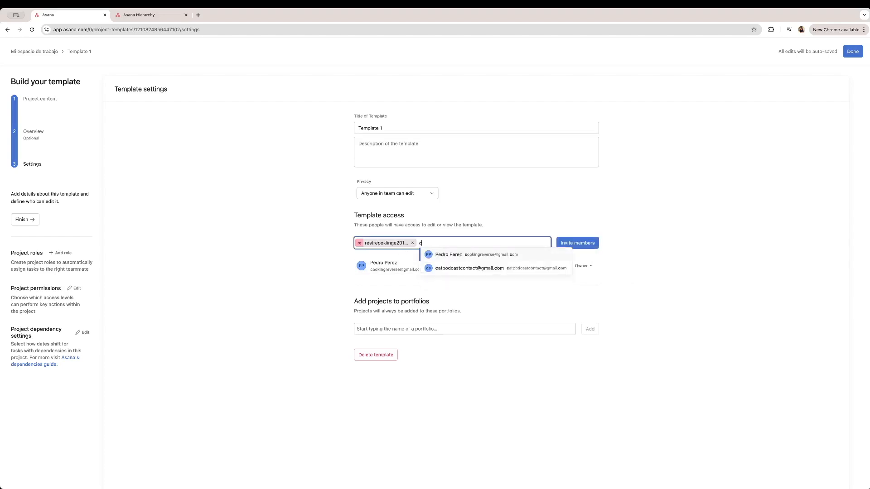
pyautogui.click(449, 267)
pyautogui.press('Return')
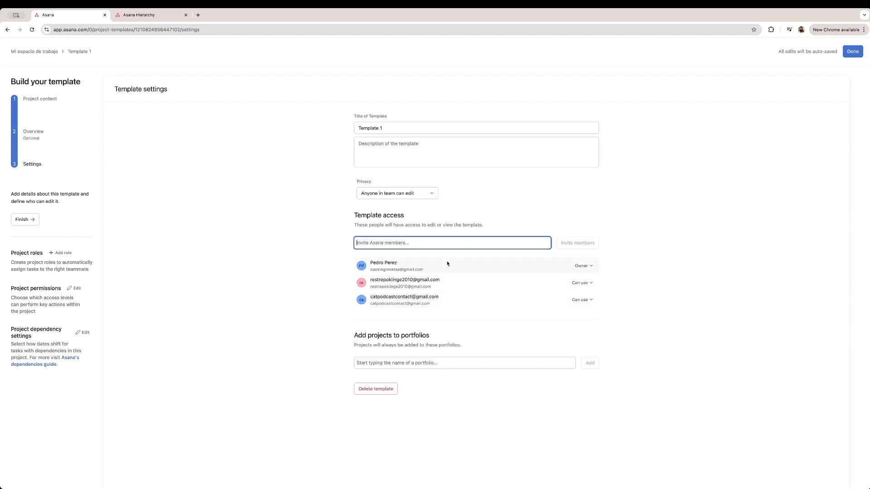
# Step: Set the template access of both invited members to "Can edit"
pyautogui.click(584, 284)
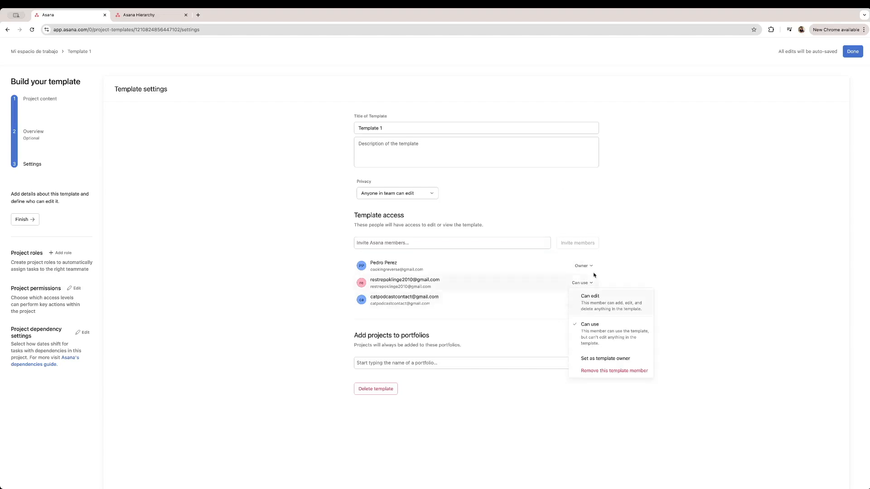
pyautogui.click(580, 284)
pyautogui.click(581, 284)
pyautogui.click(591, 302)
pyautogui.click(584, 300)
pyautogui.click(596, 318)
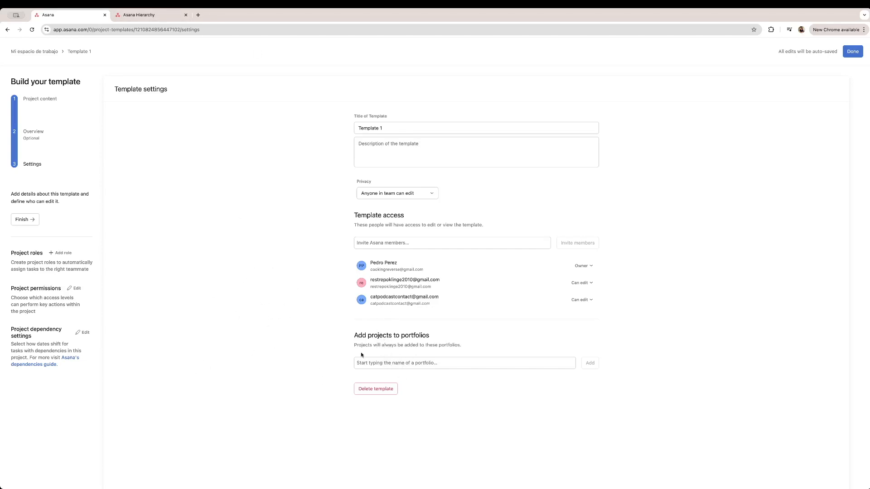
# Step: Look at the template's project role settings and the field for naming a new role
pyautogui.click(64, 253)
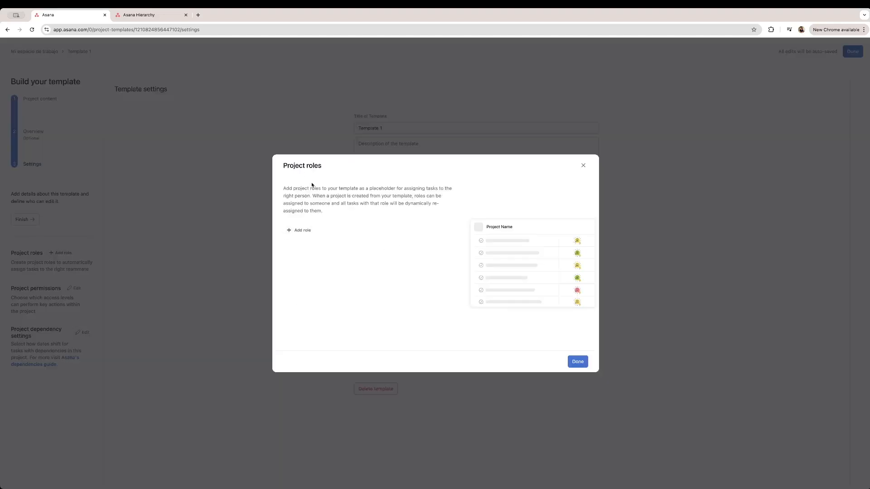
pyautogui.click(302, 230)
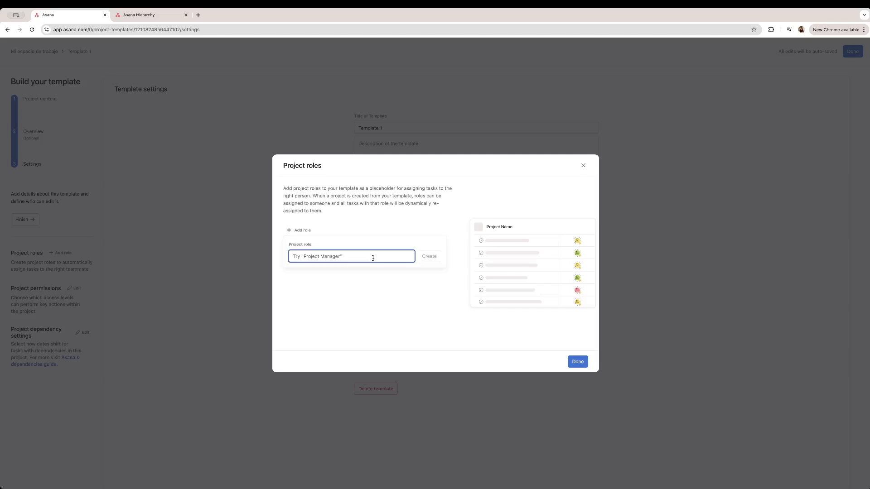
pyautogui.click(577, 364)
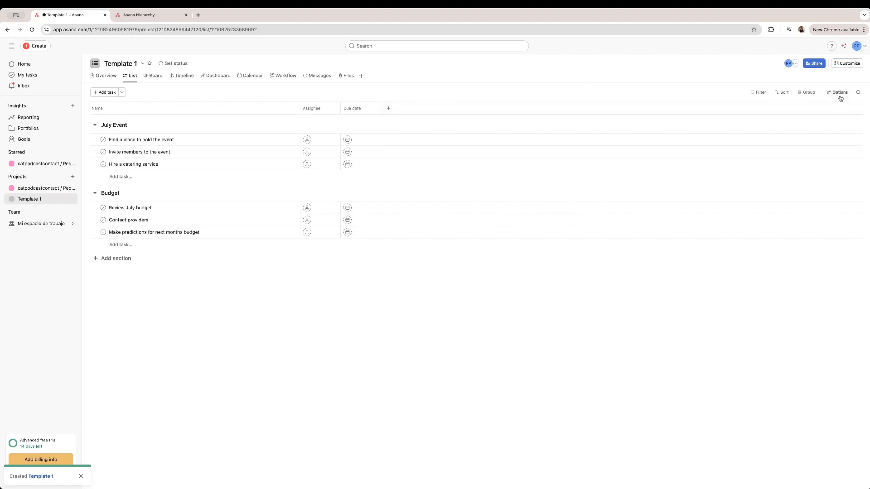
# Step: Open the rule gallery for the Template 1 project and browse the preset rules
pyautogui.click(851, 64)
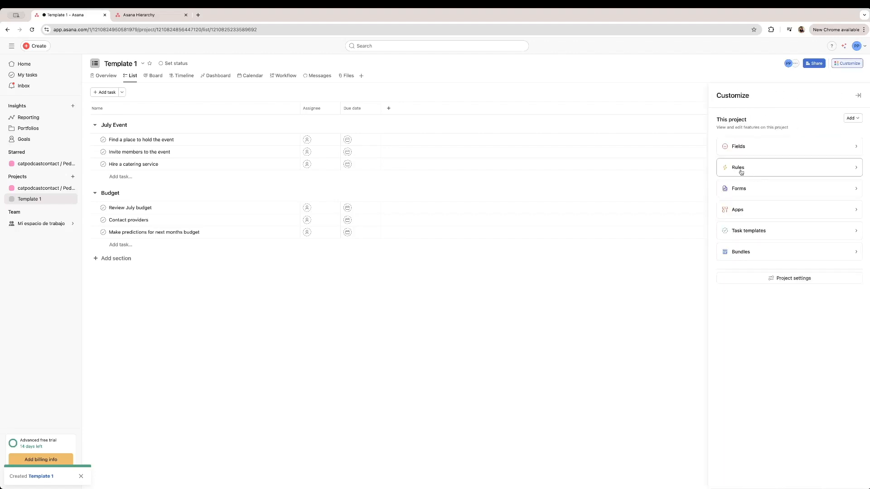
pyautogui.click(759, 171)
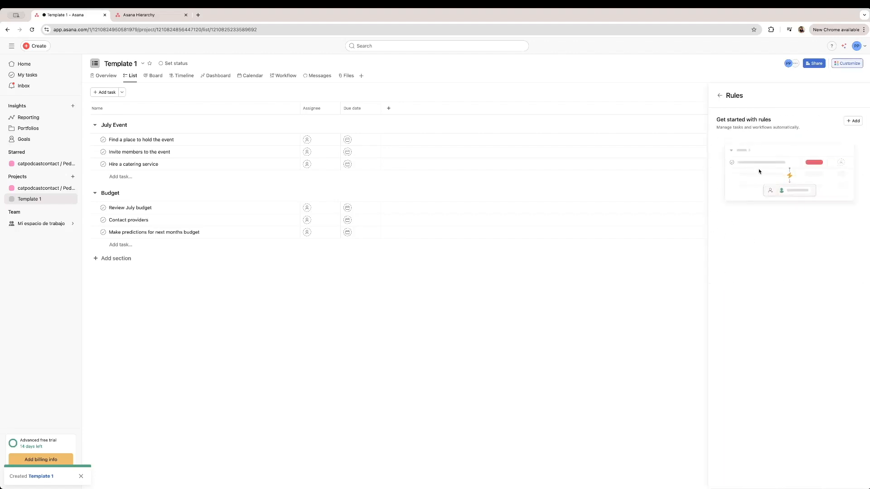
pyautogui.click(849, 119)
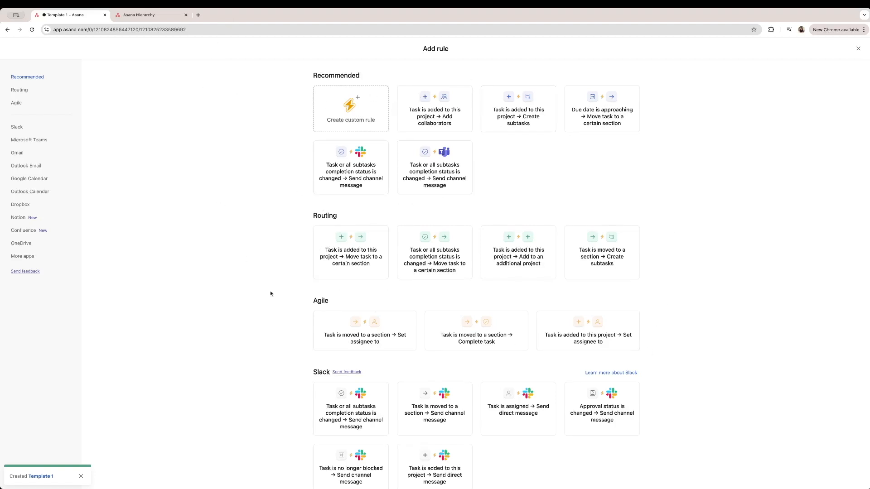
pyautogui.scroll(-5, 438, 338)
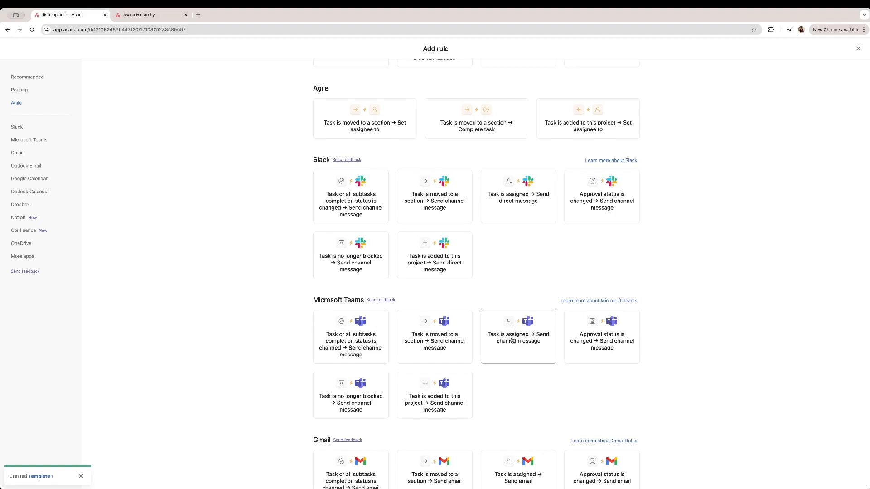
pyautogui.scroll(5, 514, 338)
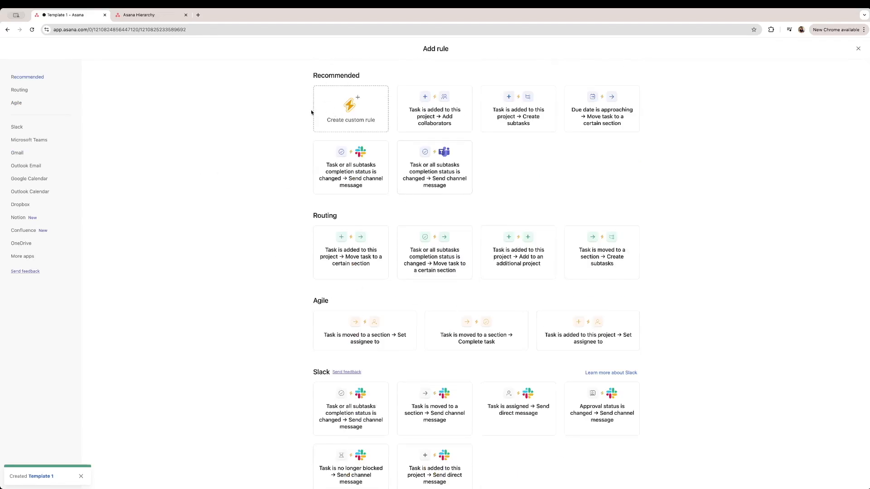
# Step: Start a custom rule with the trigger "Task is moved to a section"
pyautogui.click(352, 112)
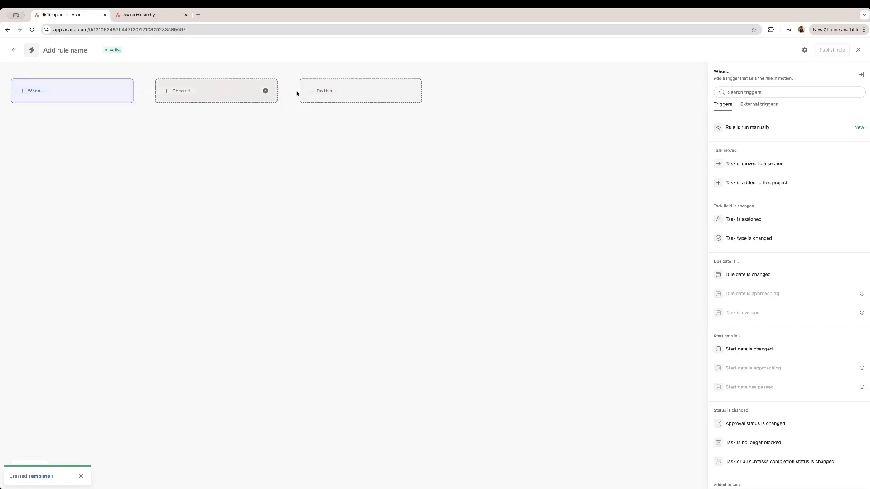
pyautogui.click(95, 95)
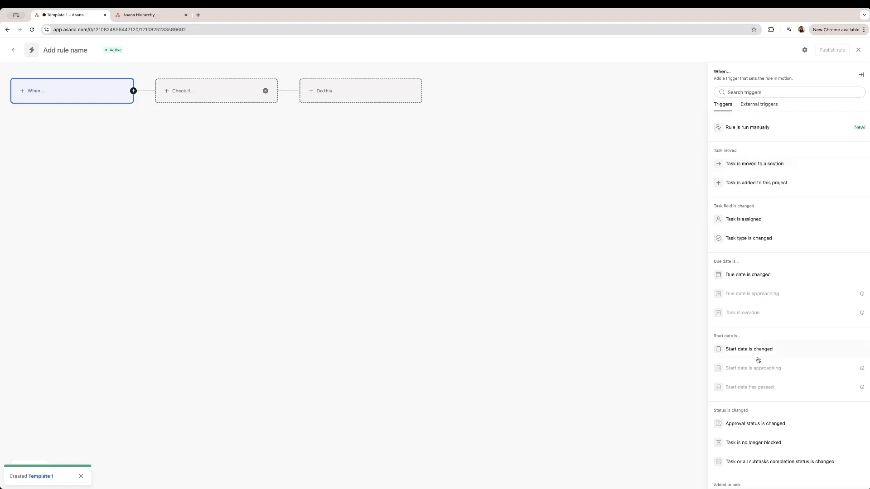
pyautogui.click(756, 109)
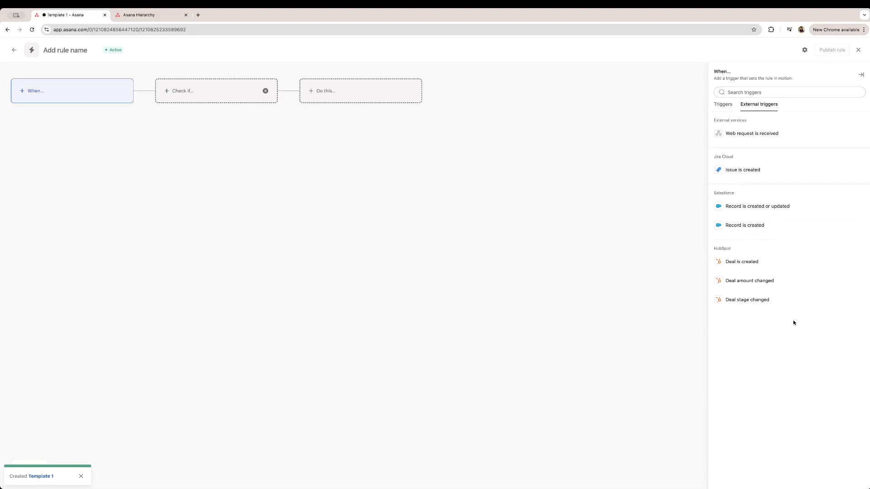
pyautogui.click(723, 104)
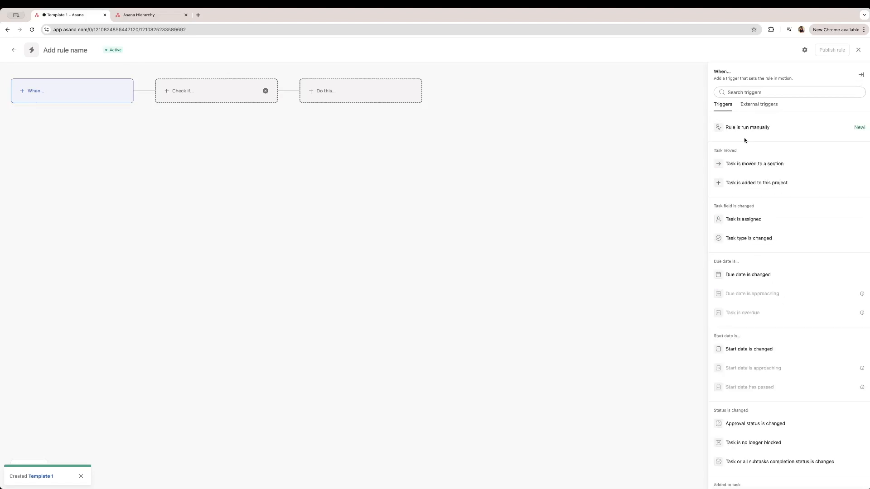
pyautogui.click(752, 168)
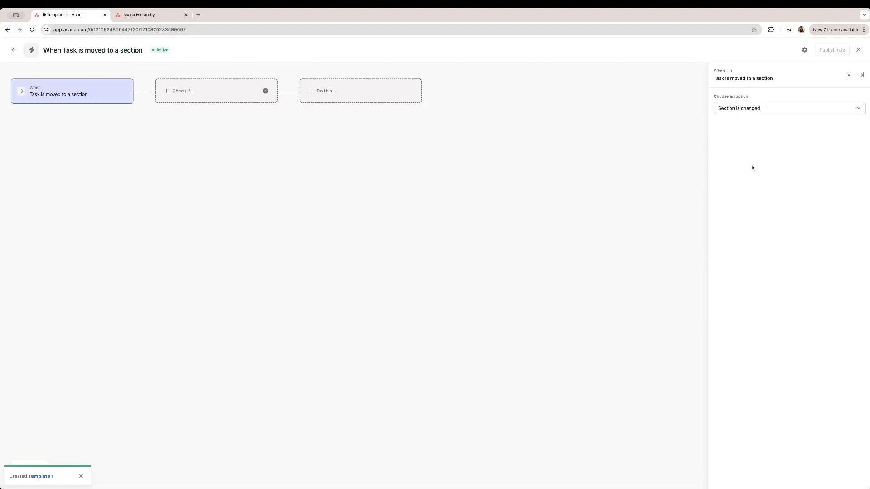
# Step: Make the custom rule check for task type Approval and set the assignee to the project owner
pyautogui.click(184, 96)
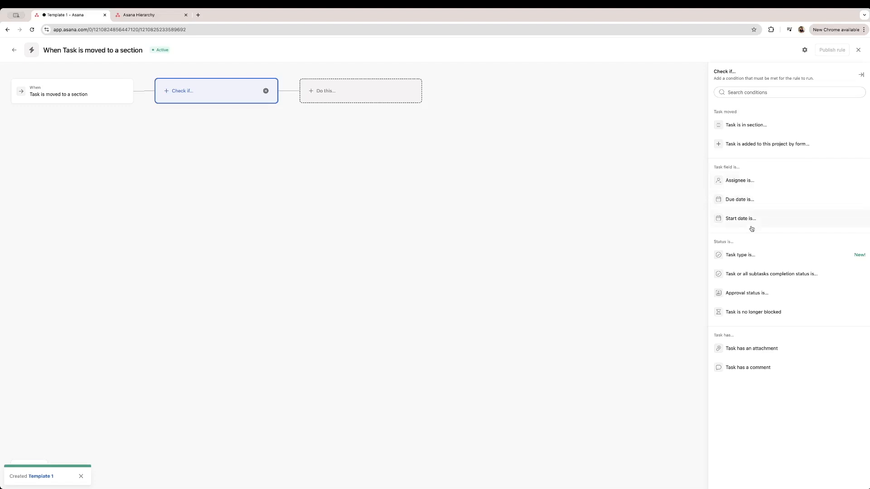
pyautogui.click(761, 255)
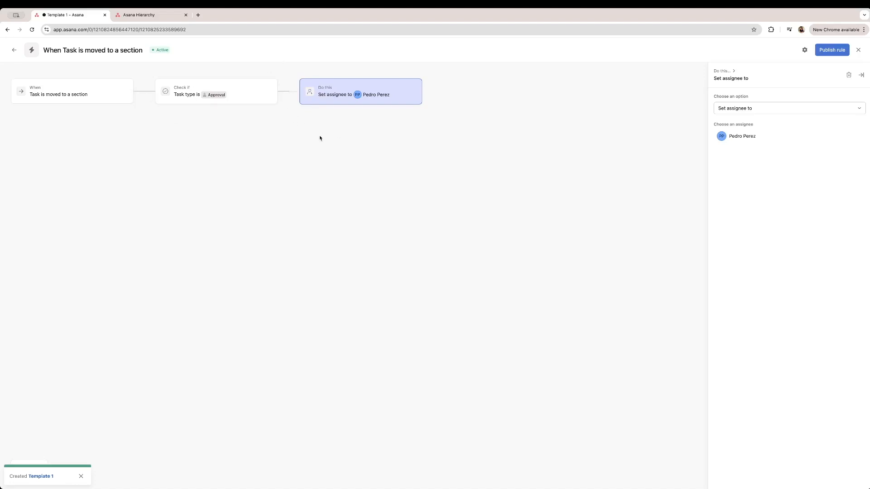
pyautogui.click(422, 92)
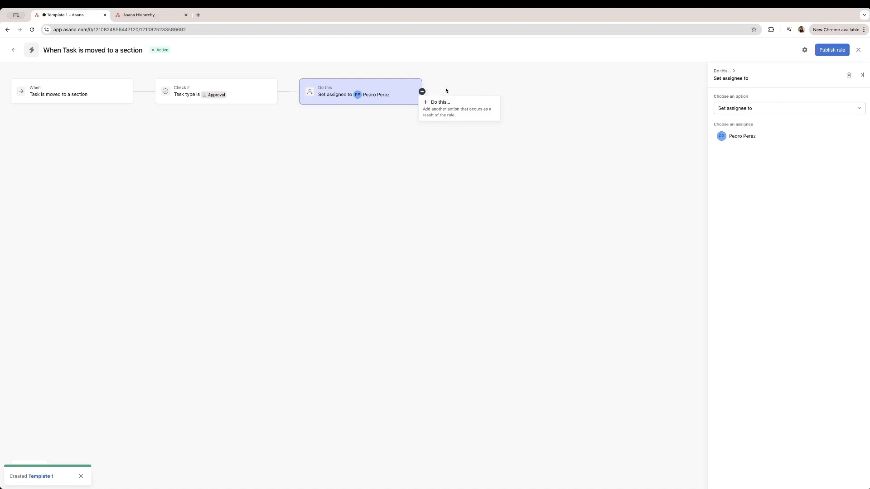
pyautogui.click(446, 90)
pyautogui.click(423, 93)
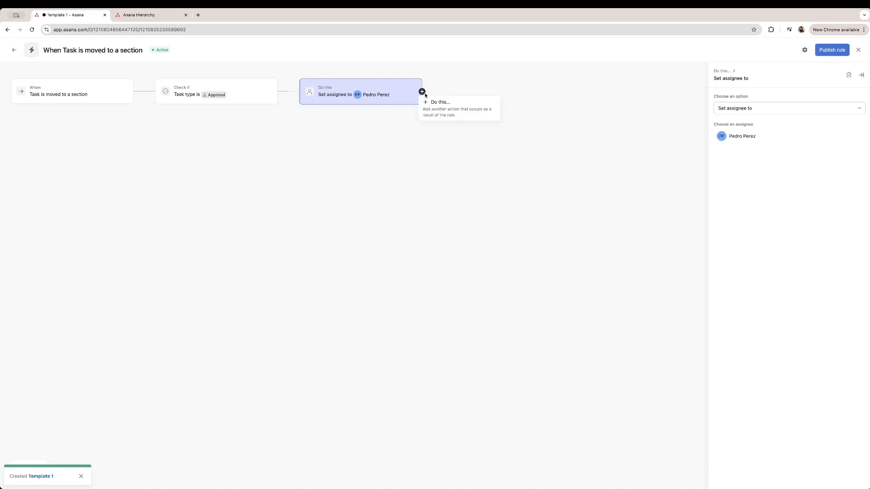
pyautogui.click(444, 111)
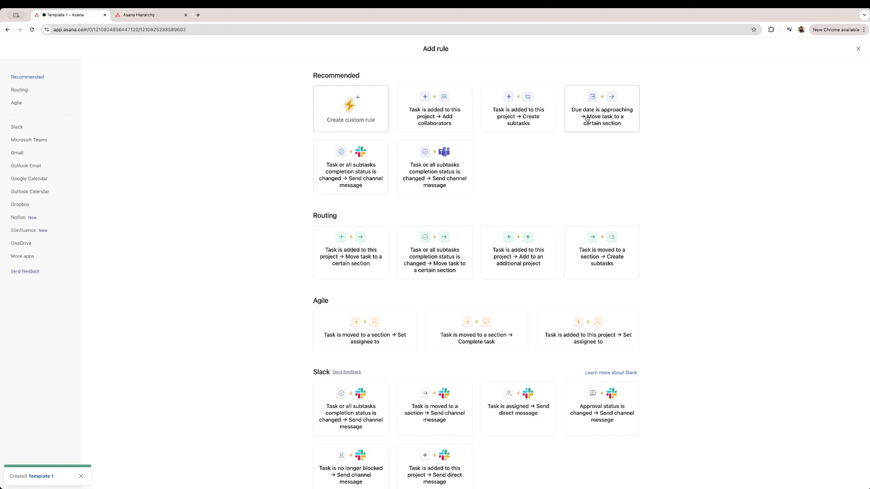
# Step: Add the preset rule "Task is added to this project → Add collaborators" with workspace members as collaborators, and publish it
pyautogui.click(429, 122)
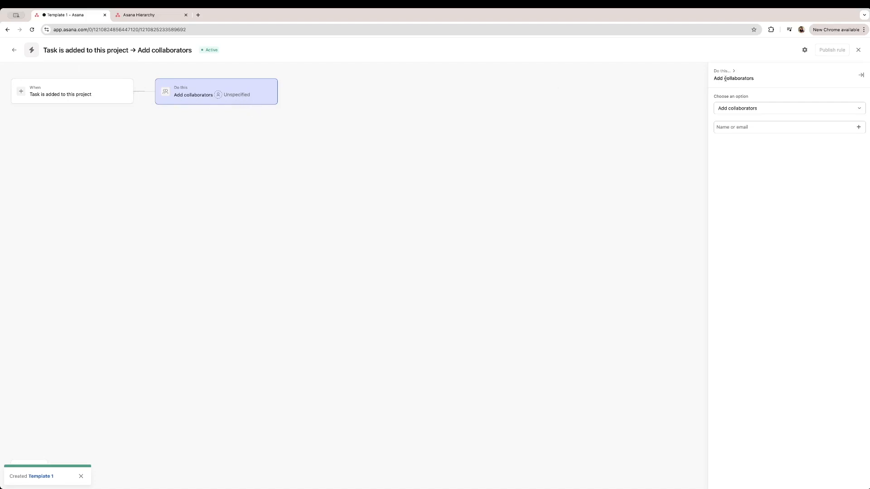
pyautogui.click(746, 111)
pyautogui.click(834, 163)
pyautogui.click(798, 127)
pyautogui.click(859, 127)
pyautogui.click(817, 150)
pyautogui.click(797, 160)
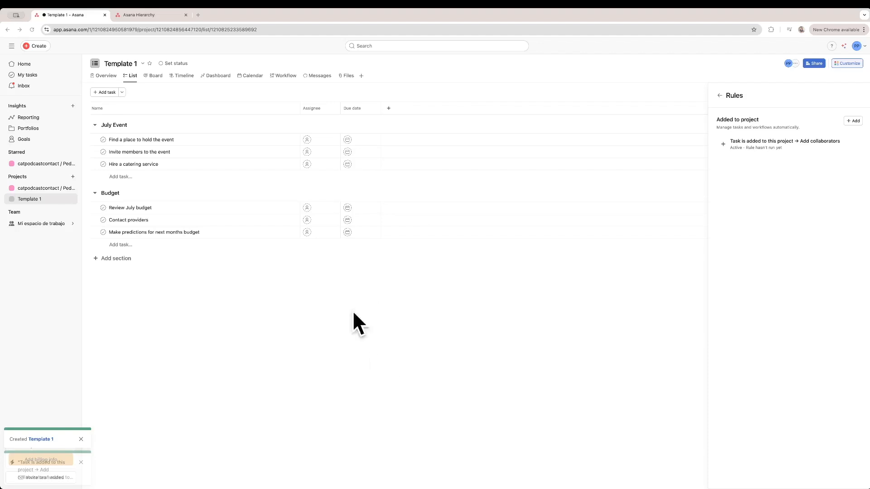
# Step: Add a section named "Projections" below Budget with the task "Check new trends"
pyautogui.click(120, 259)
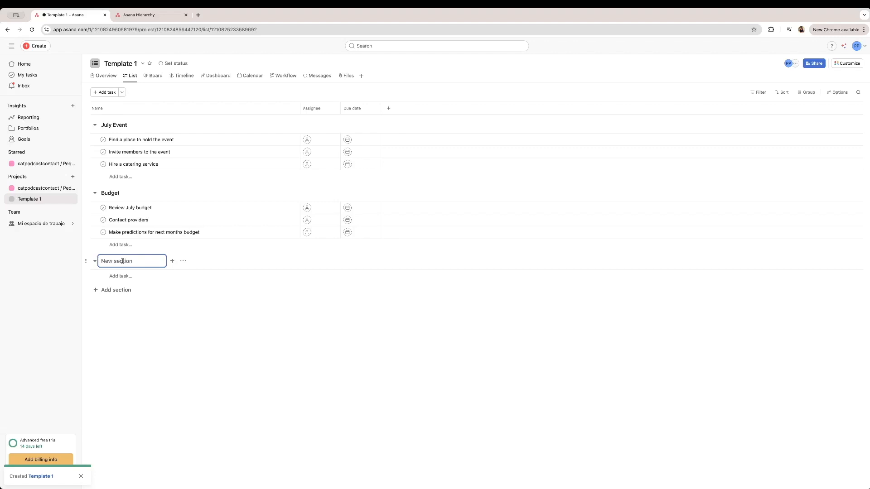
pyautogui.write('new trend')
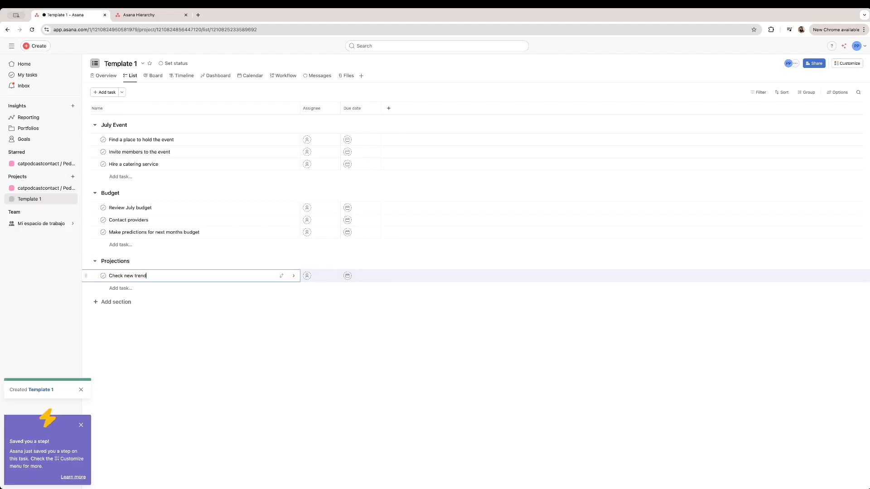
pyautogui.write('s')
pyautogui.click(168, 267)
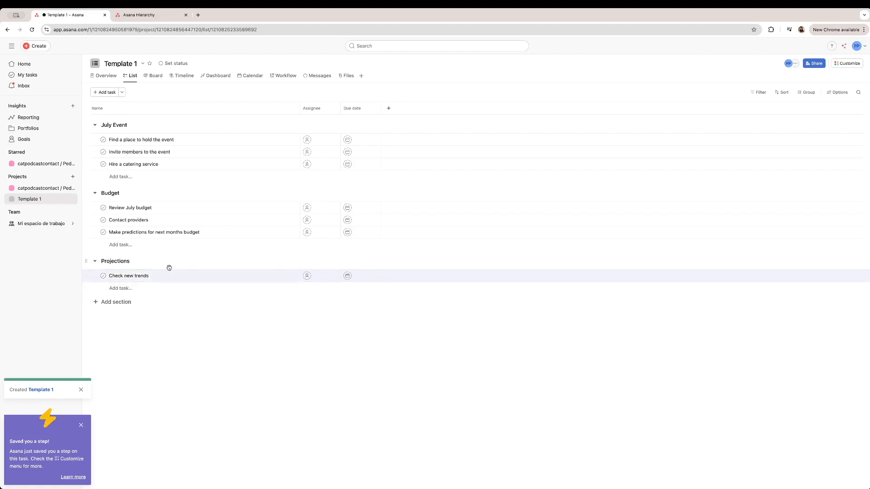
pyautogui.click(81, 390)
# Step: Assign "Check new trends" to the second suggested member and give it a repeating due date of 08/14/25
pyautogui.click(306, 276)
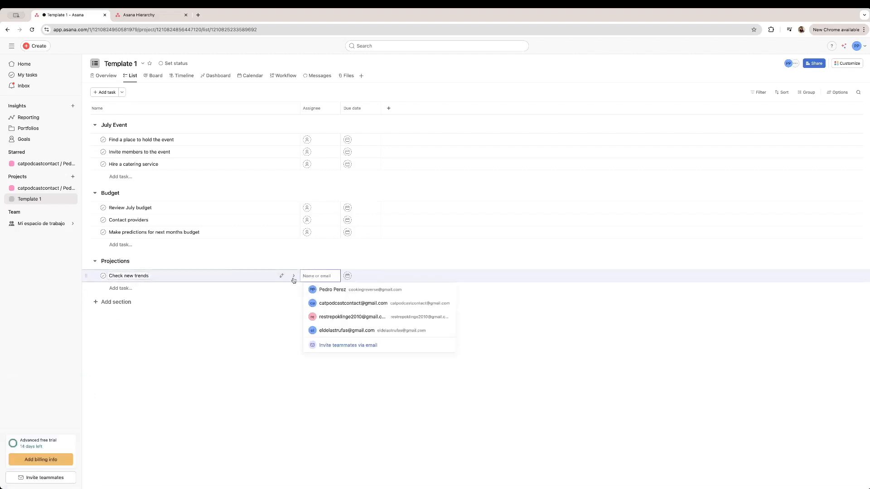
pyautogui.click(334, 303)
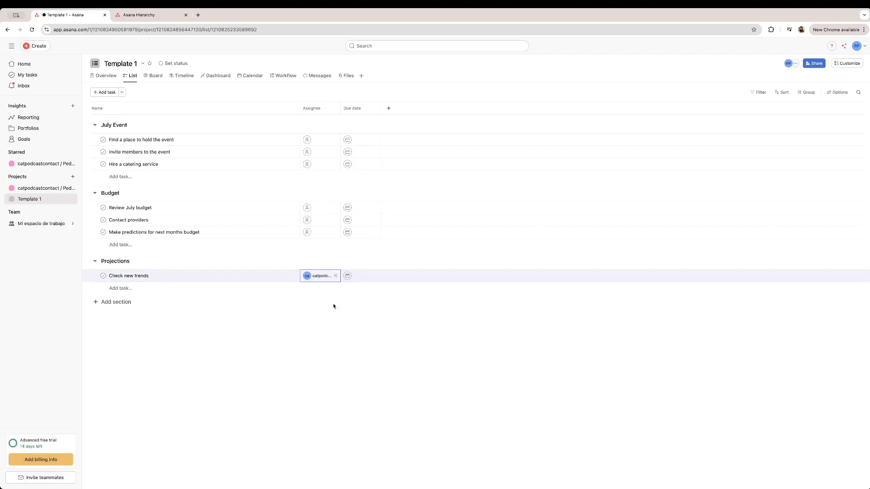
pyautogui.click(362, 276)
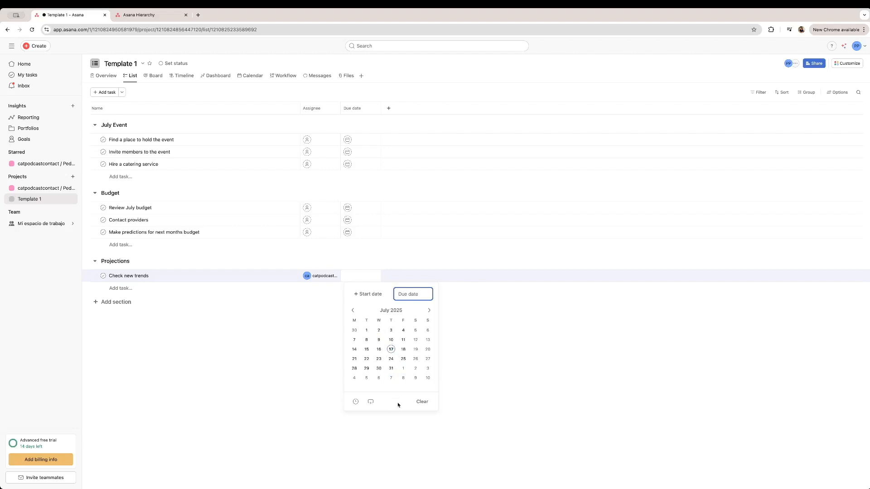
pyautogui.click(371, 402)
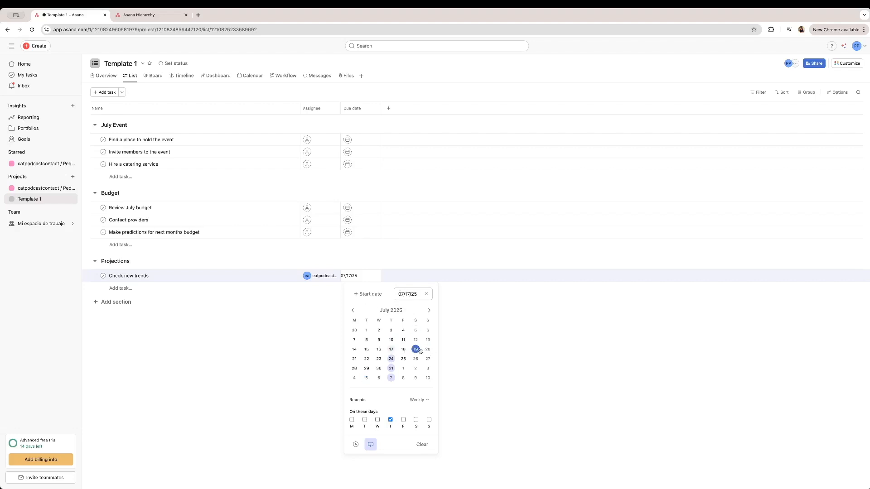
pyautogui.click(403, 368)
pyautogui.click(392, 360)
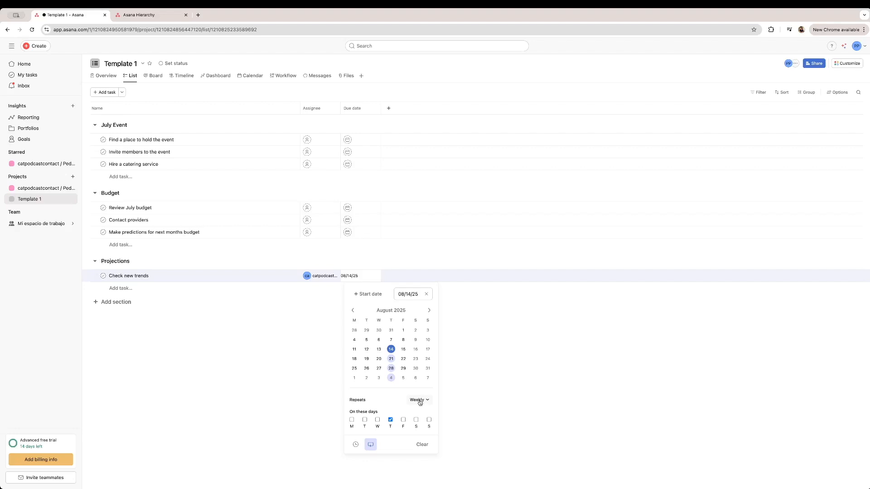
# Step: Set the "Check new trends" task to repeat daily
pyautogui.click(419, 402)
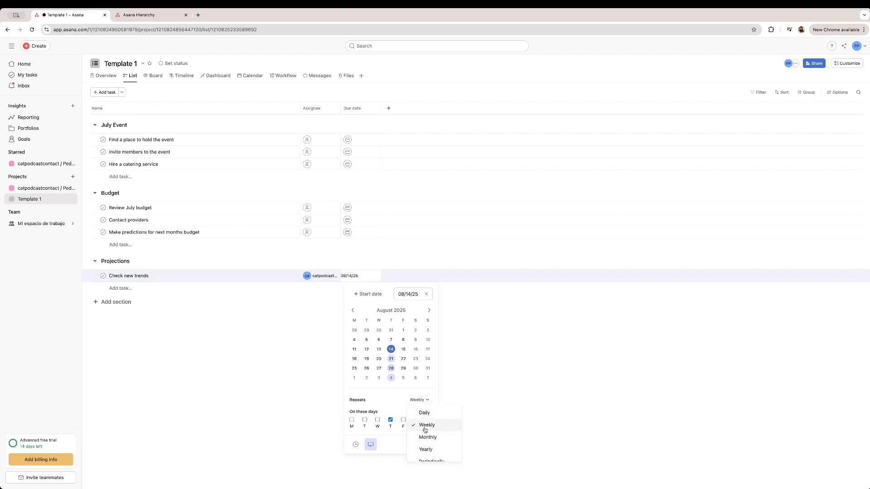
pyautogui.scroll(-1, 443, 432)
pyautogui.scroll(-1, 448, 433)
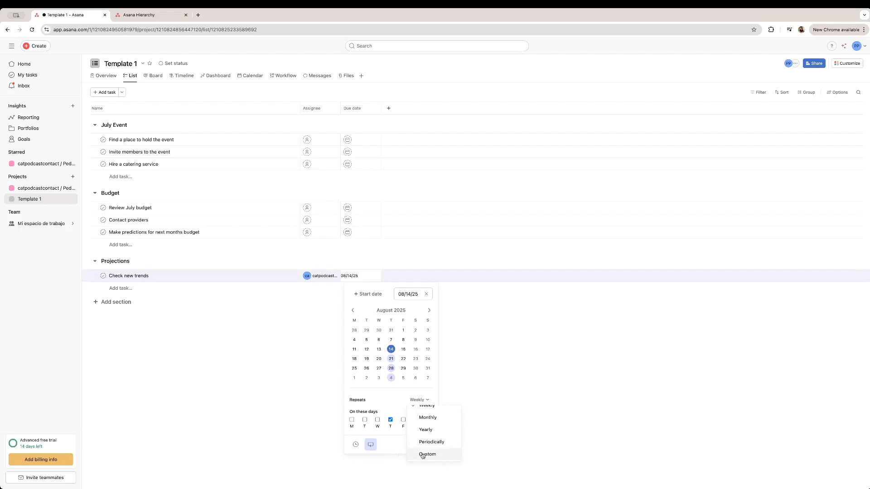
pyautogui.scroll(2, 423, 451)
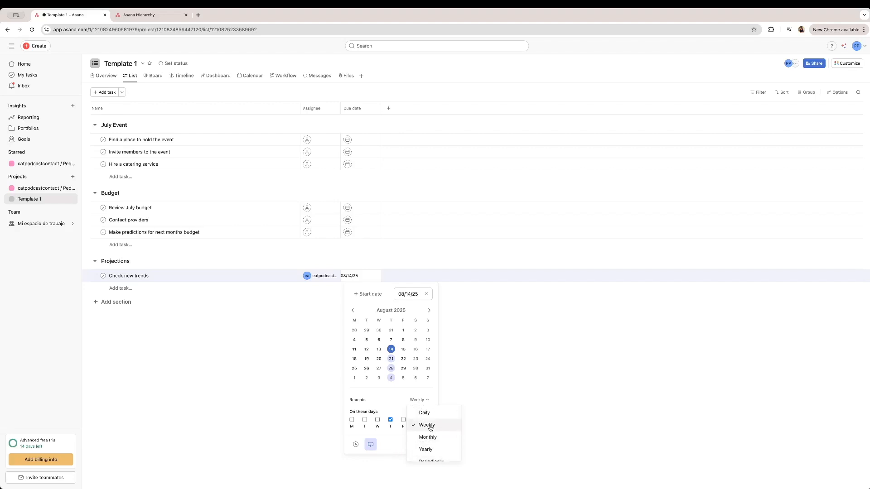
pyautogui.click(426, 414)
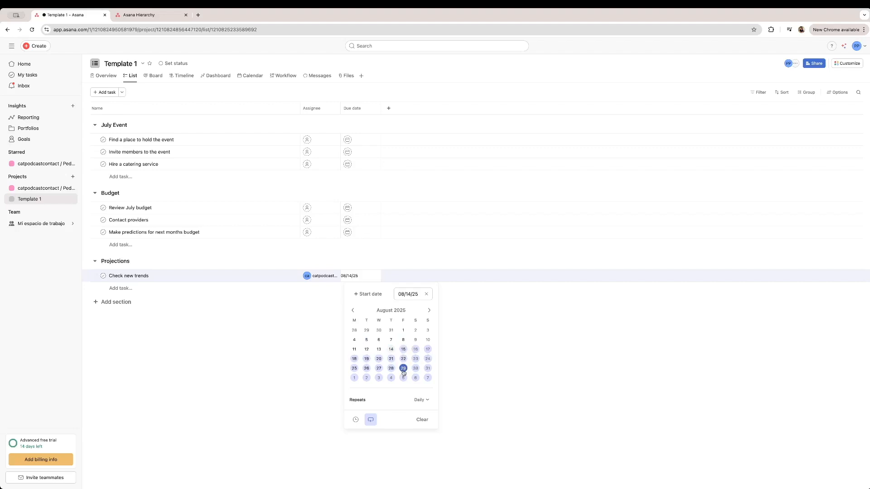
pyautogui.click(475, 371)
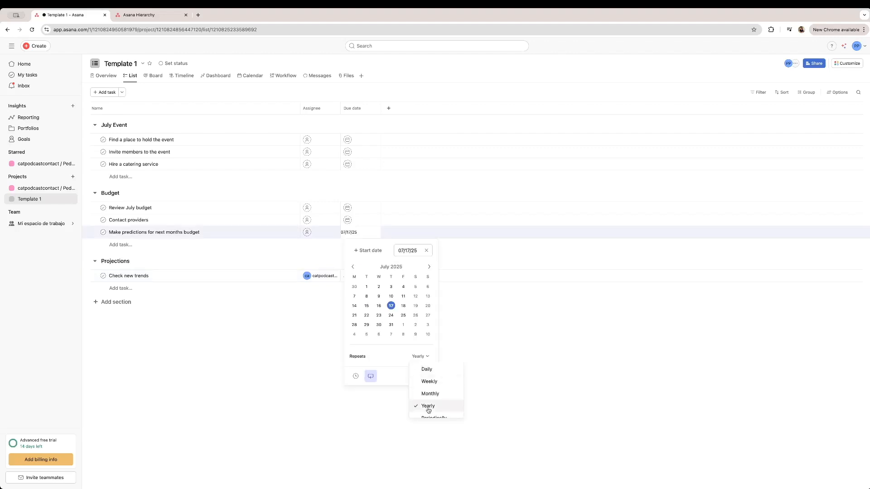
# Step: Give "Make predictions for next months budget" a custom repeat of every 1 week on Tuesday, Thursday and Friday
pyautogui.click(430, 400)
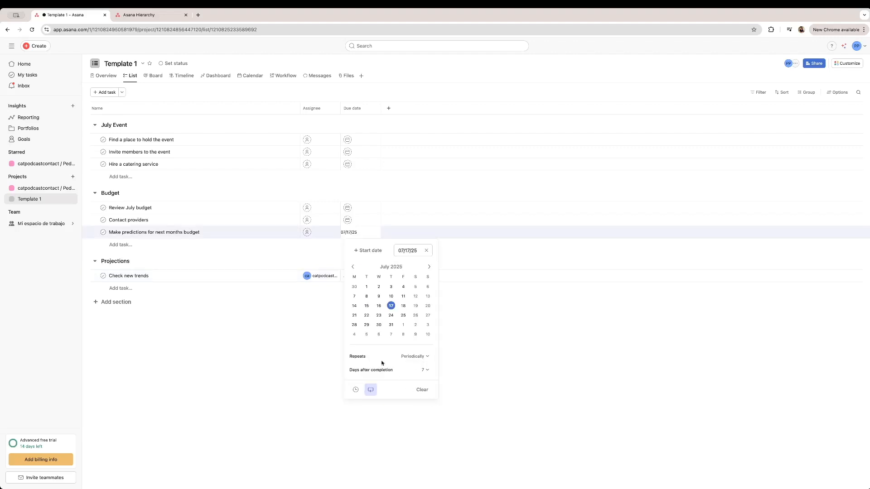
pyautogui.click(425, 370)
pyautogui.scroll(-3, 437, 411)
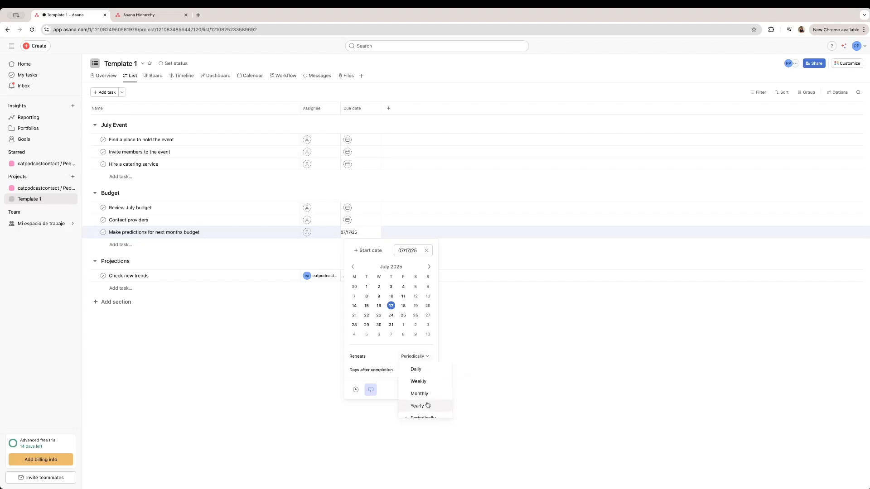
pyautogui.scroll(-2, 427, 405)
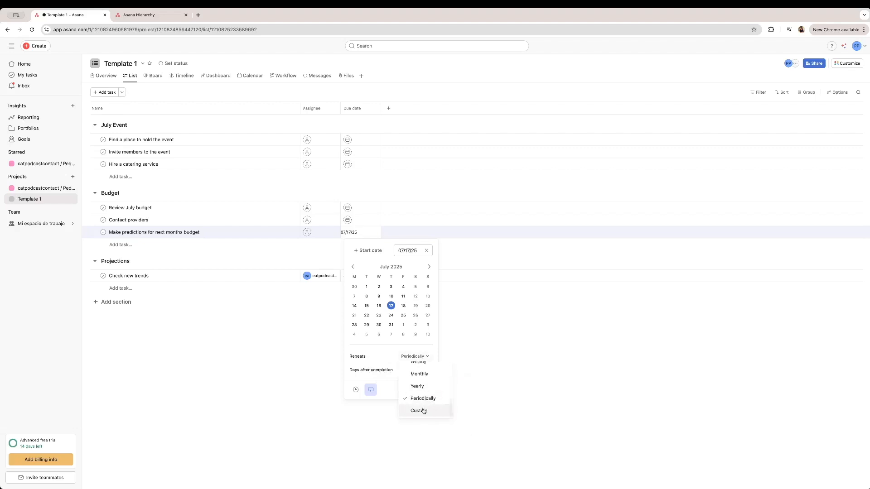
pyautogui.click(419, 409)
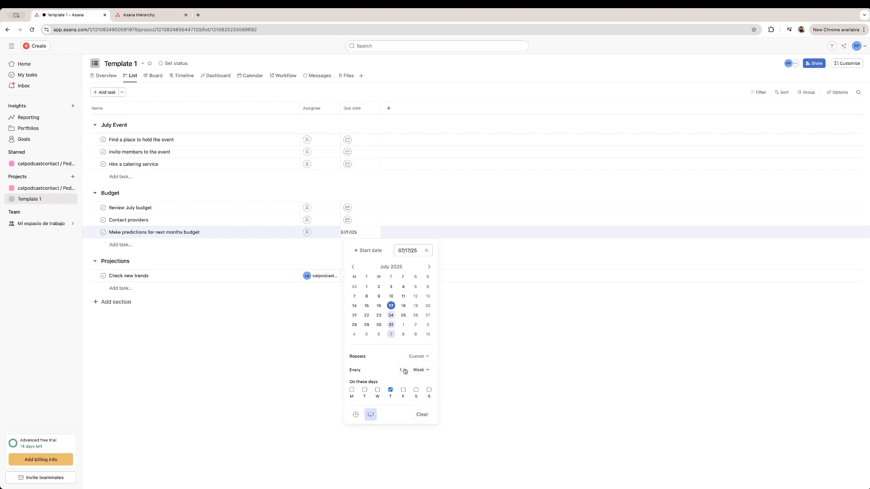
pyautogui.click(364, 390)
pyautogui.click(403, 390)
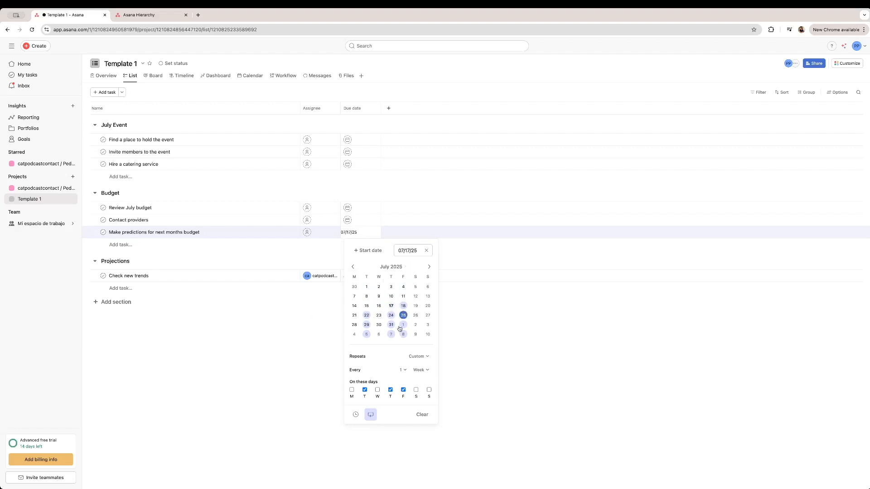
pyautogui.click(481, 324)
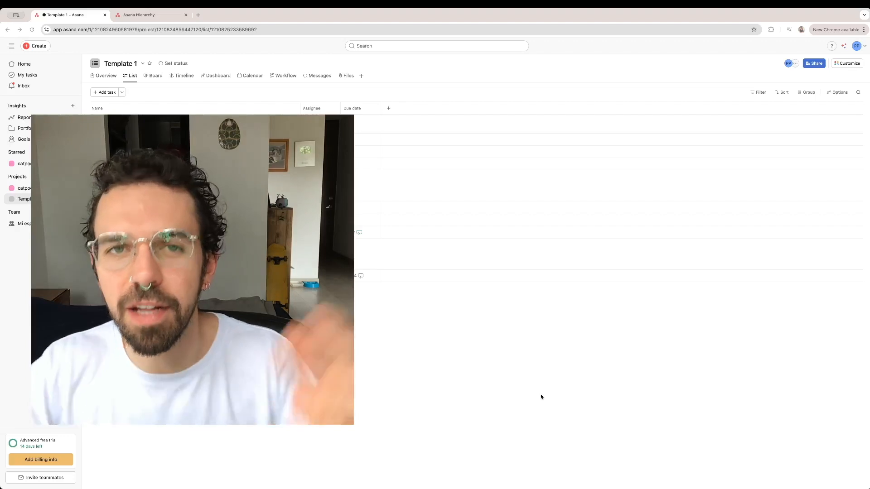